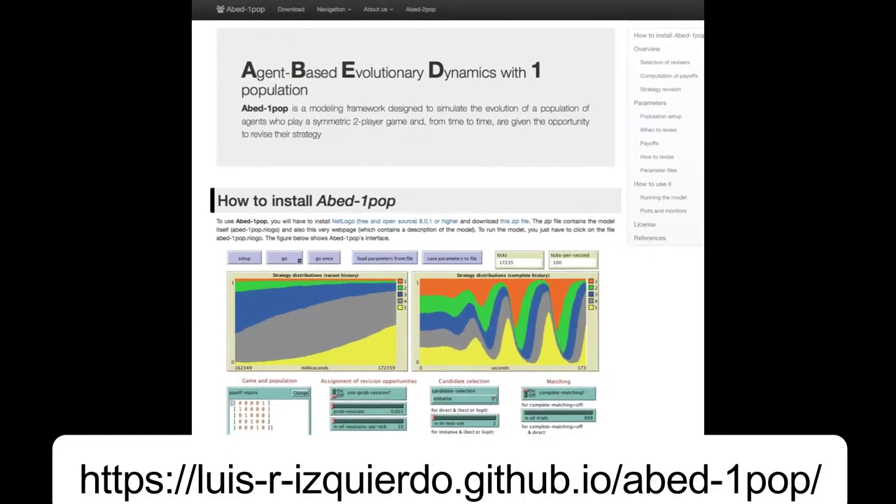
# Step: Jump to the License section of the Abed-1pop page via the site's section list
pyautogui.click(357, 11)
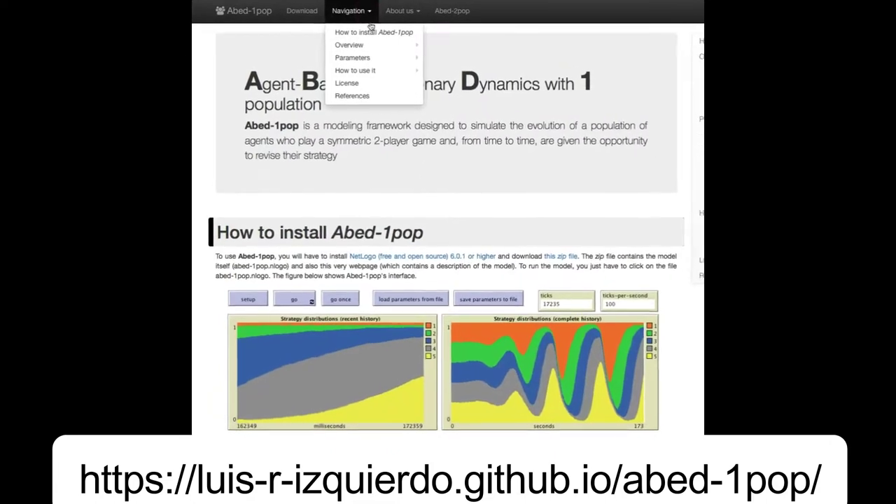
pyautogui.moveTo(377, 47)
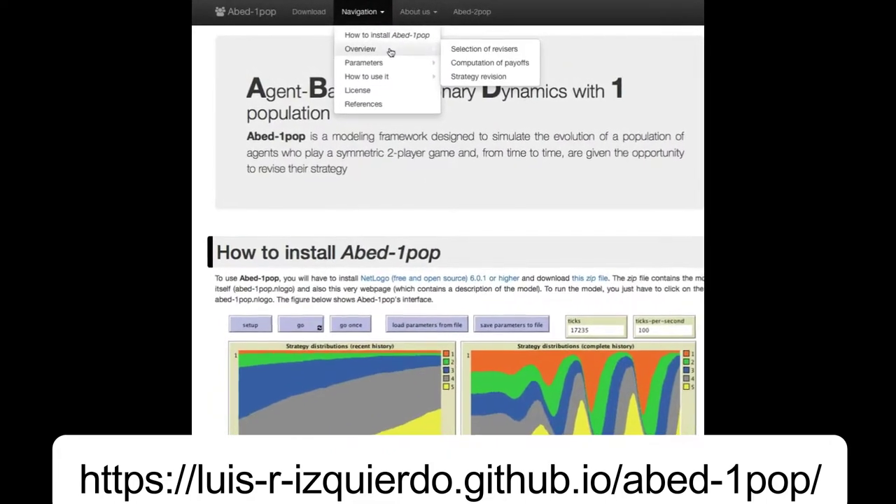
pyautogui.moveTo(412, 67)
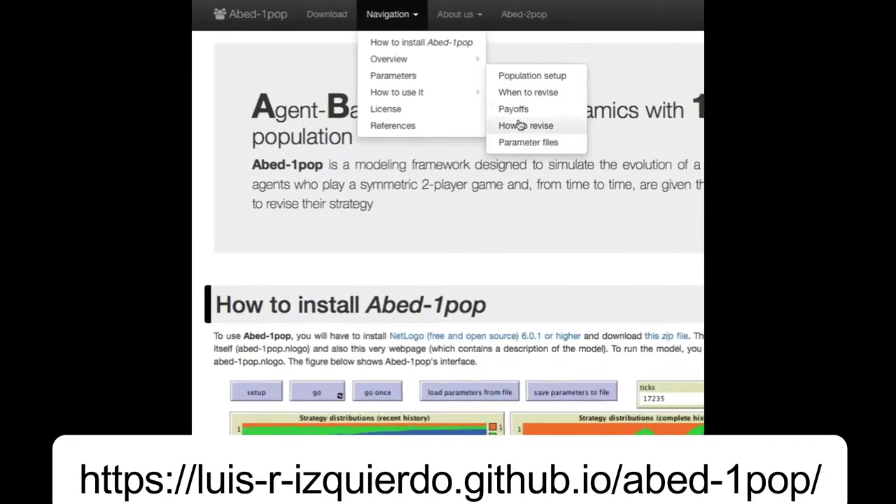
pyautogui.moveTo(464, 95)
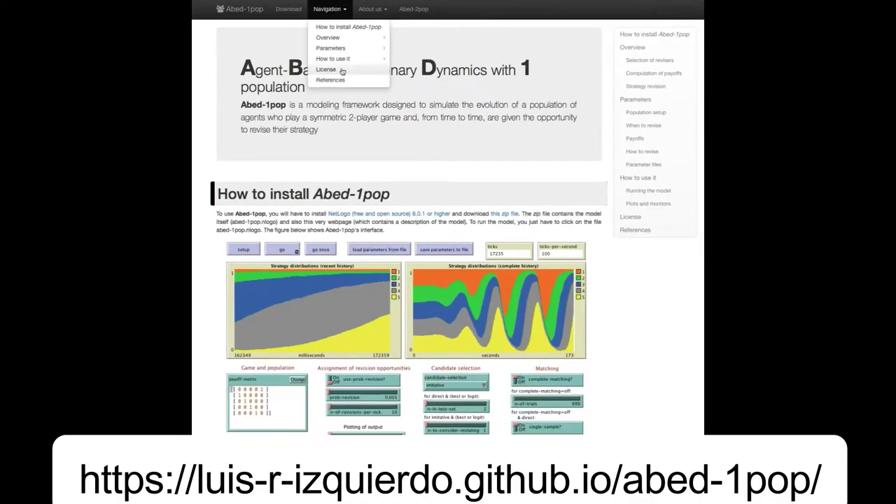
pyautogui.click(384, 106)
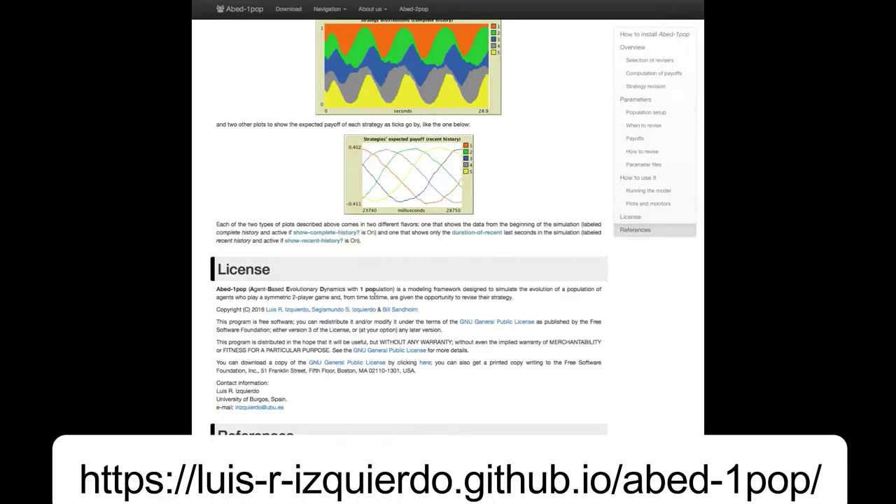
pyautogui.scroll(15, 273, 35)
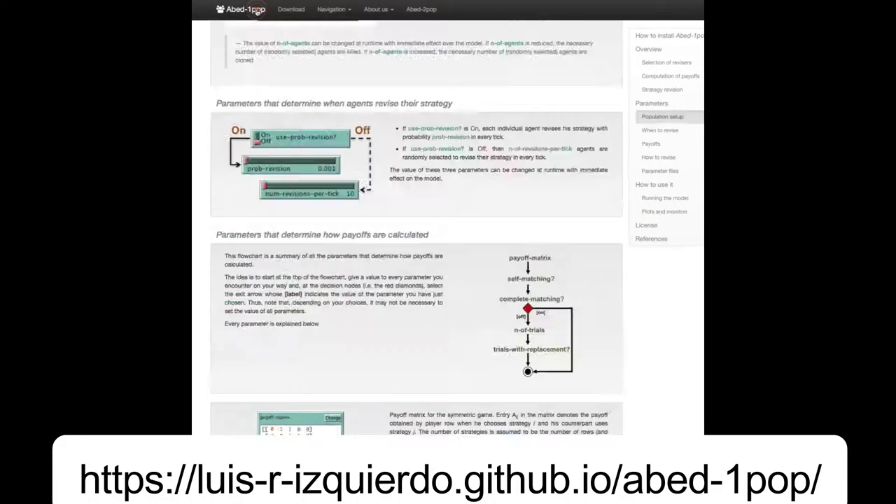
# Step: Go to the 'How to install Abed-1pop' section and follow its Download NetLogo link
pyautogui.click(340, 10)
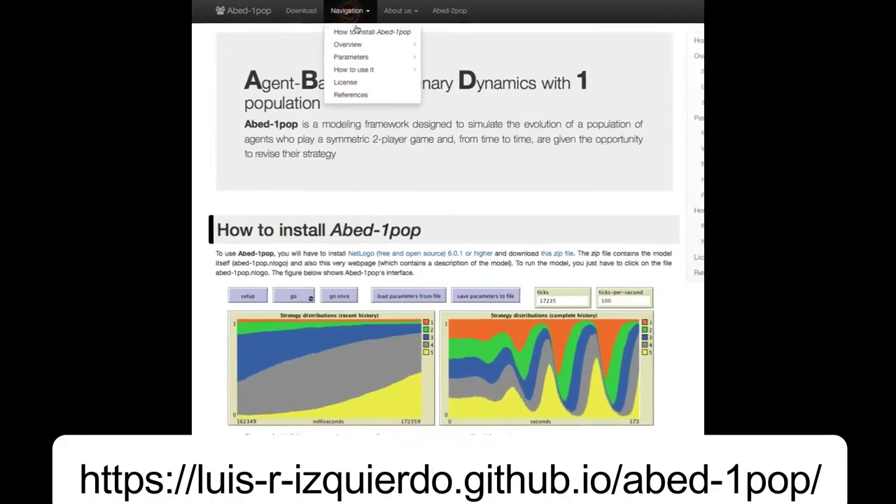
pyautogui.click(360, 33)
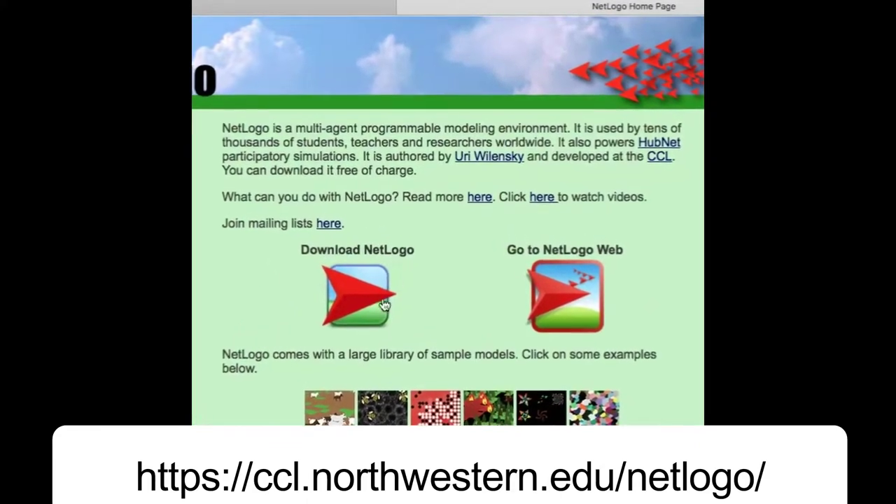
pyautogui.click(355, 324)
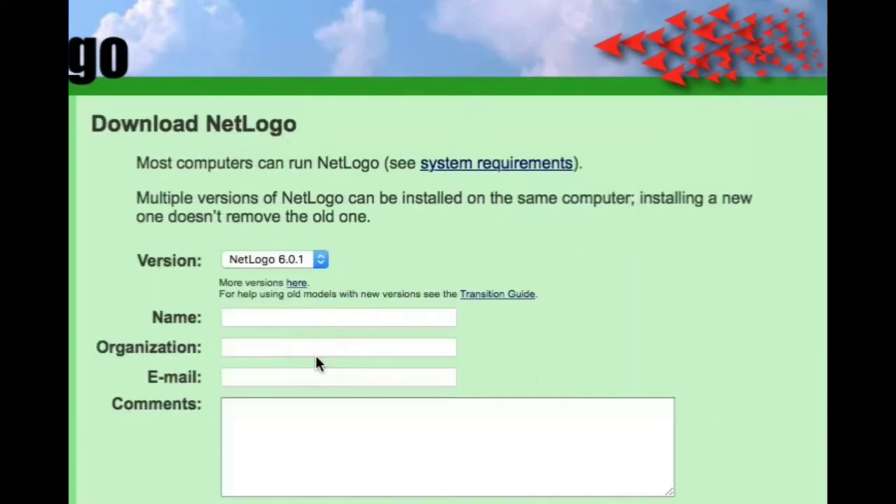
# Step: Fill in your name, organization 'University of Burgos' and a thank-you comment, then submit
pyautogui.click(328, 317)
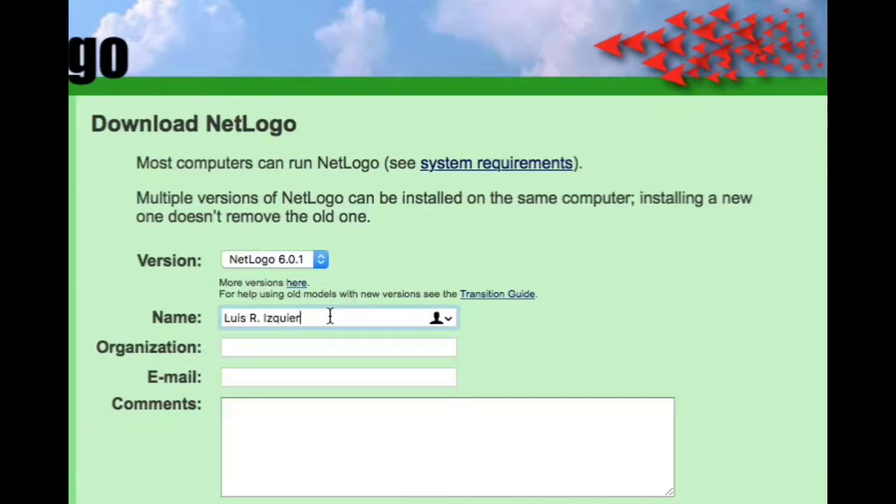
pyautogui.press('Tab')
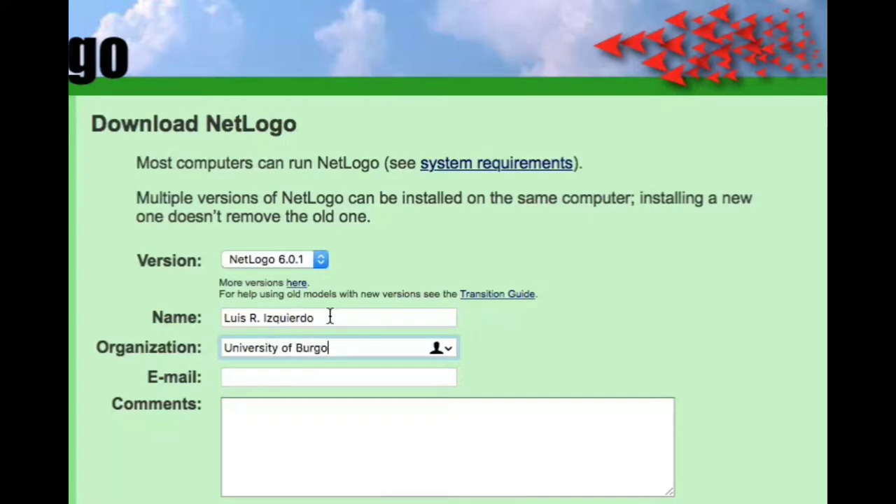
pyautogui.write('University of Burgos')
pyautogui.press('Tab')
pyautogui.press('Tab')
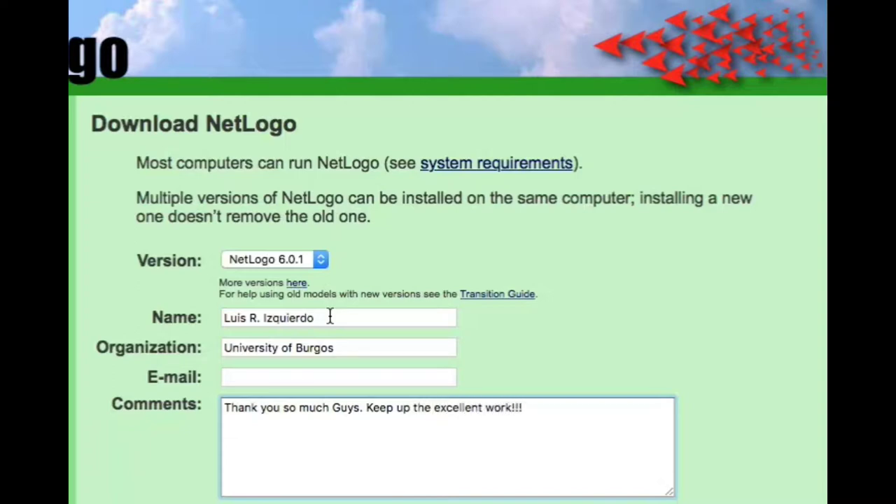
pyautogui.press('Tab')
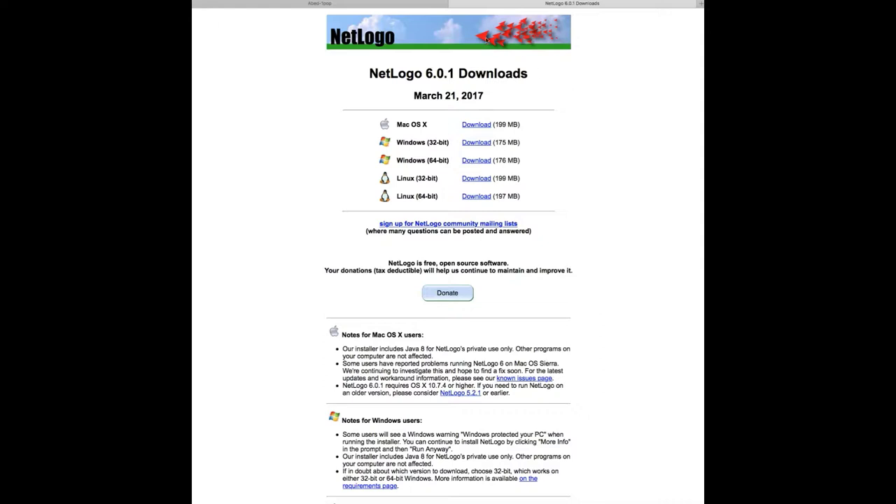
# Step: Back on the Abed-1pop page, save abed-1pop-master.zip into the Downloads folder
pyautogui.click(434, 6)
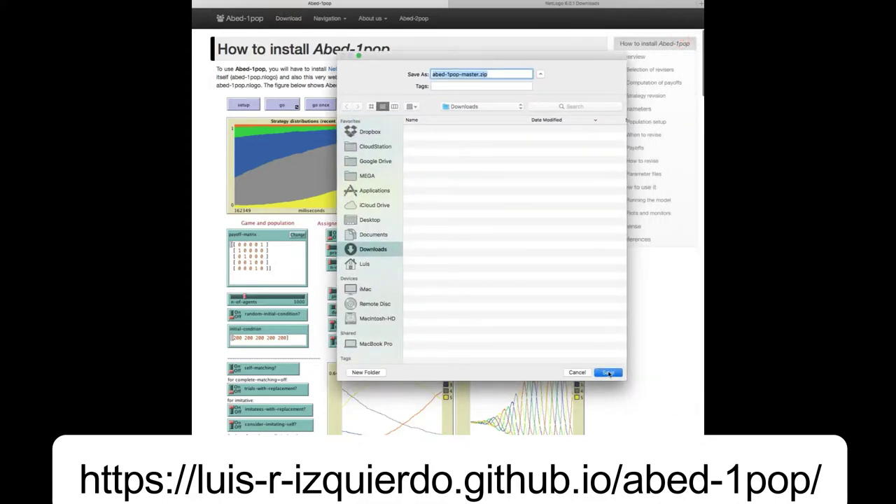
pyautogui.click(608, 372)
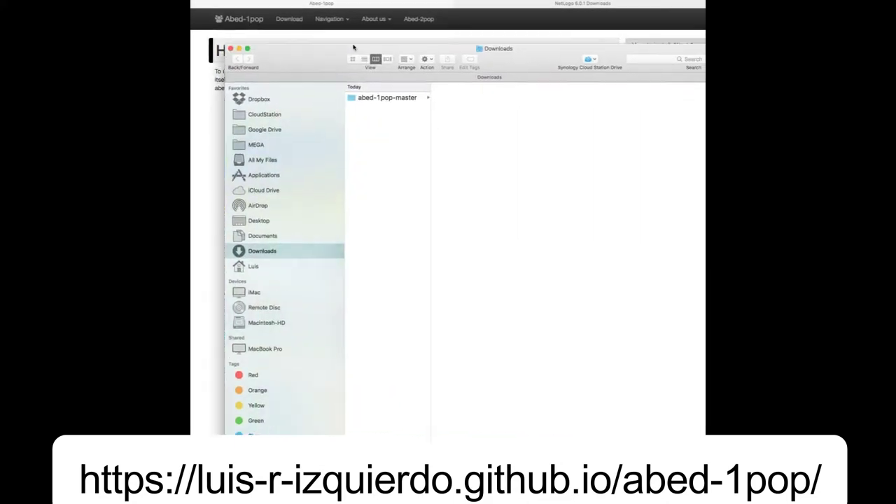
# Step: In Downloads, browse the abed-1pop-master folder and open abed-1pop.nlogo in NetLogo
pyautogui.click(395, 98)
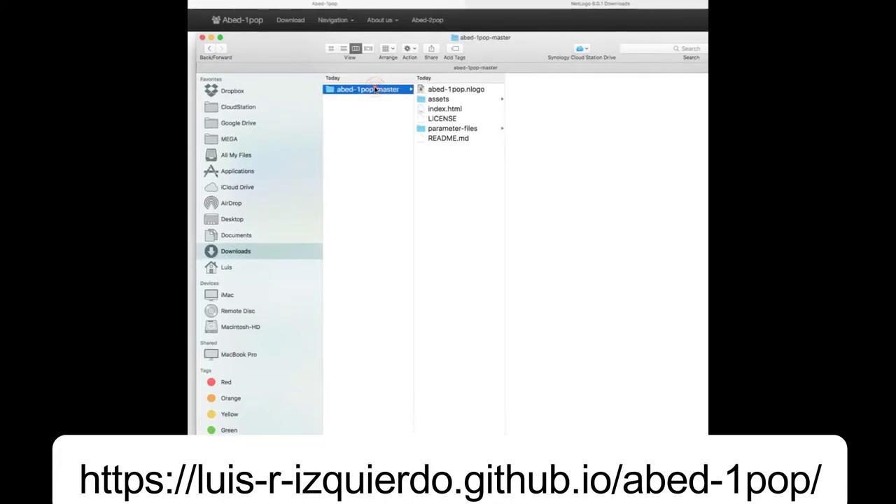
pyautogui.click(453, 89)
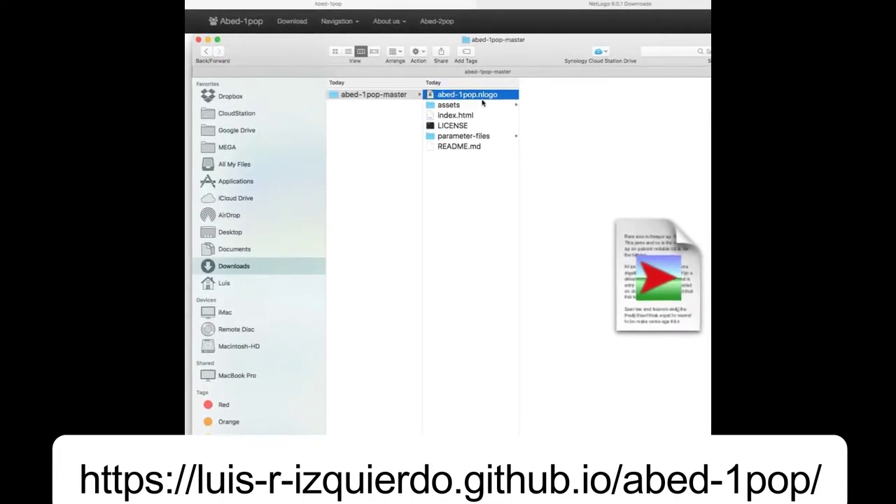
pyautogui.click(452, 117)
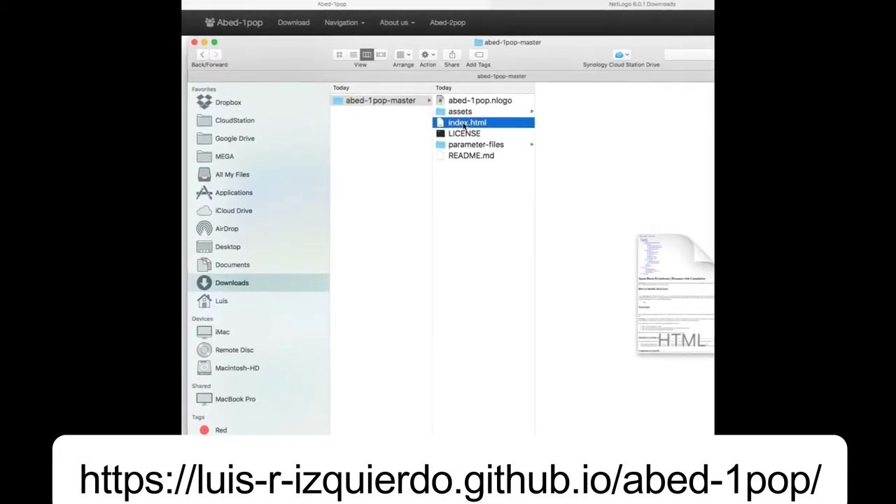
pyautogui.click(468, 102)
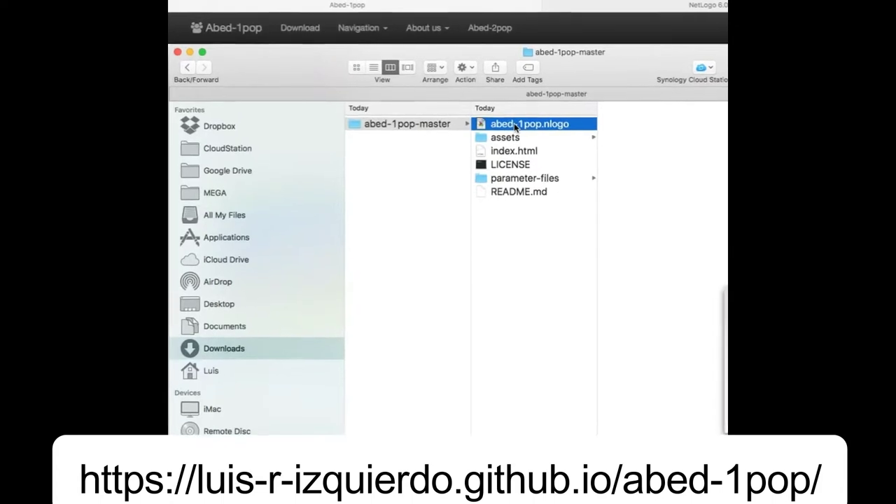
pyautogui.doubleClick(517, 126)
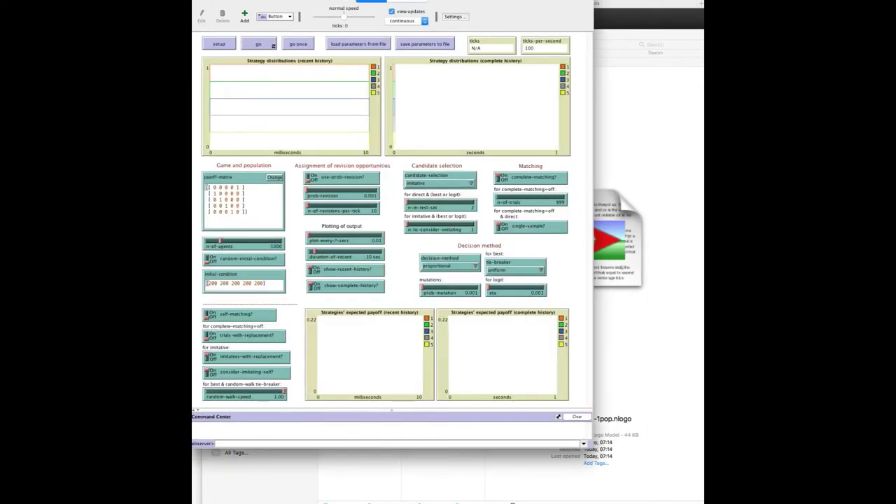
# Step: Move the loaded abed-1pop model window so its whole interface is visible
pyautogui.moveTo(409, 1); pyautogui.dragTo(431, 12)
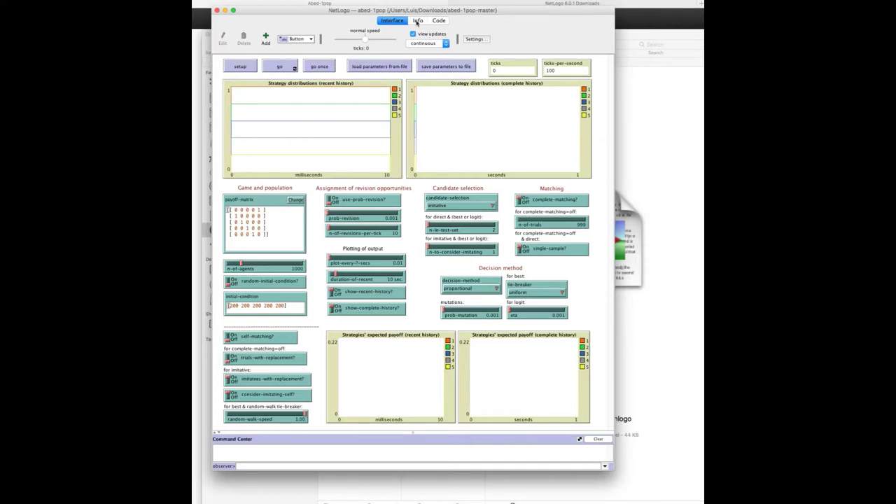
pyautogui.click(417, 21)
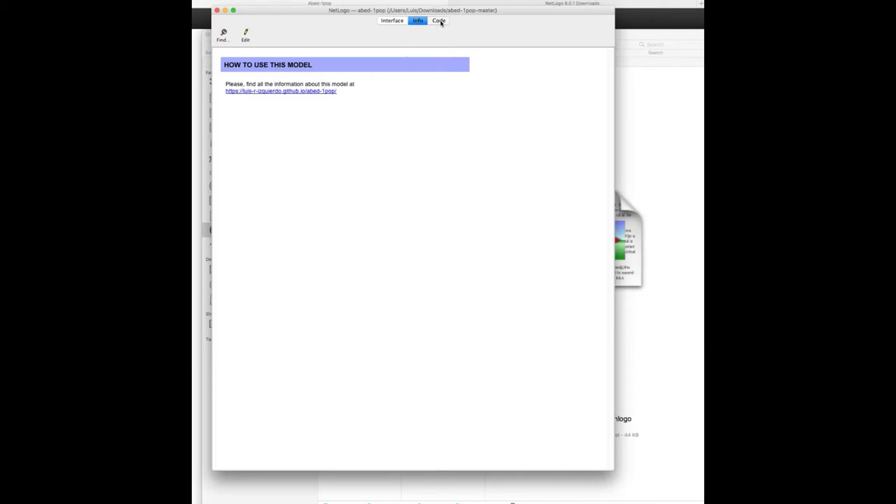
pyautogui.click(440, 21)
pyautogui.scroll(-20, 324, 139)
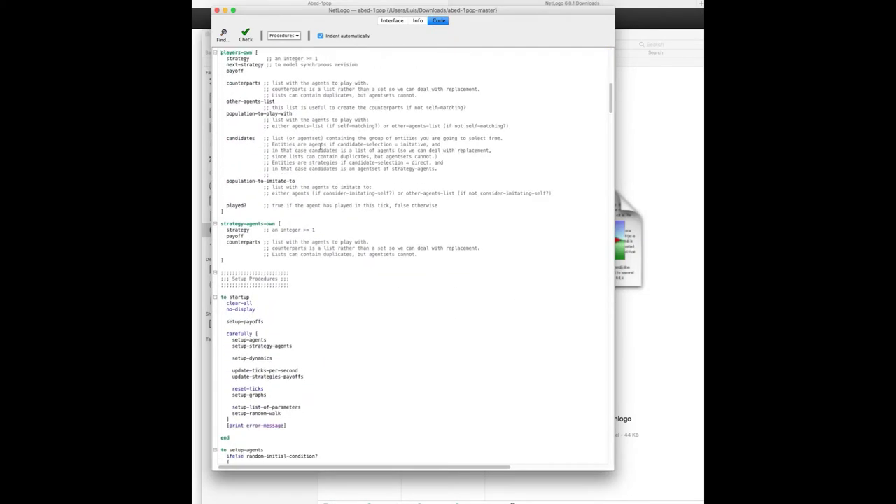
pyautogui.scroll(-20, 321, 146)
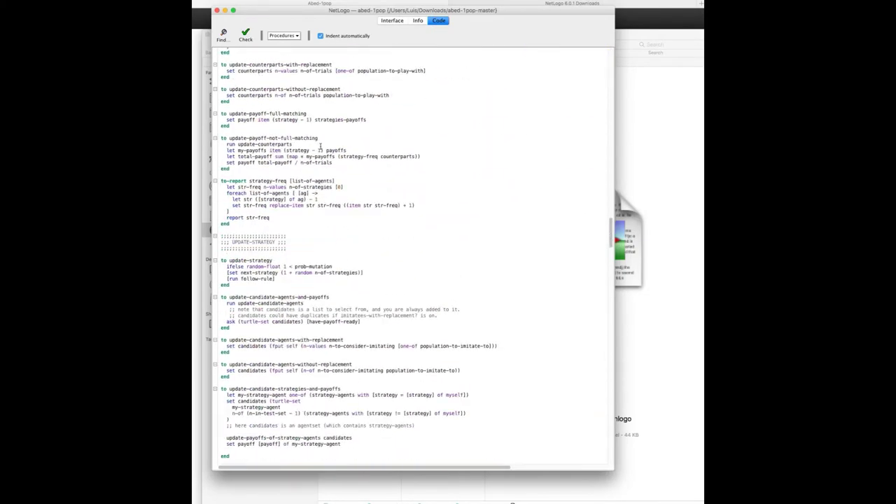
pyautogui.scroll(-2, 321, 145)
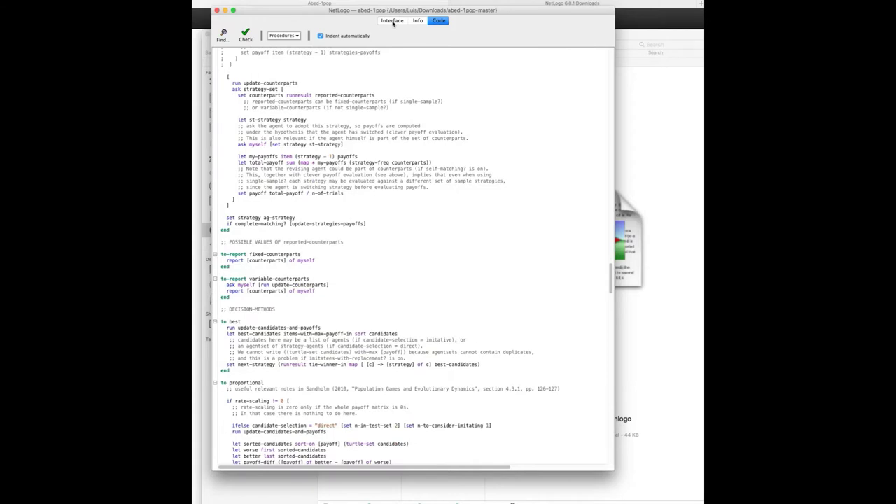
pyautogui.click(393, 21)
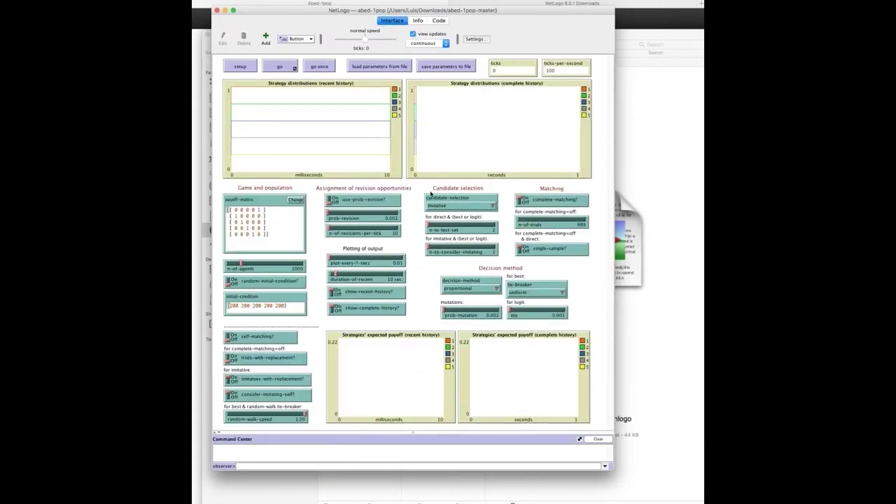
# Step: Cancel the accidentally opened Button editor and start the go forever button running
pyautogui.moveTo(445, 56); pyautogui.dragTo(448, 67)
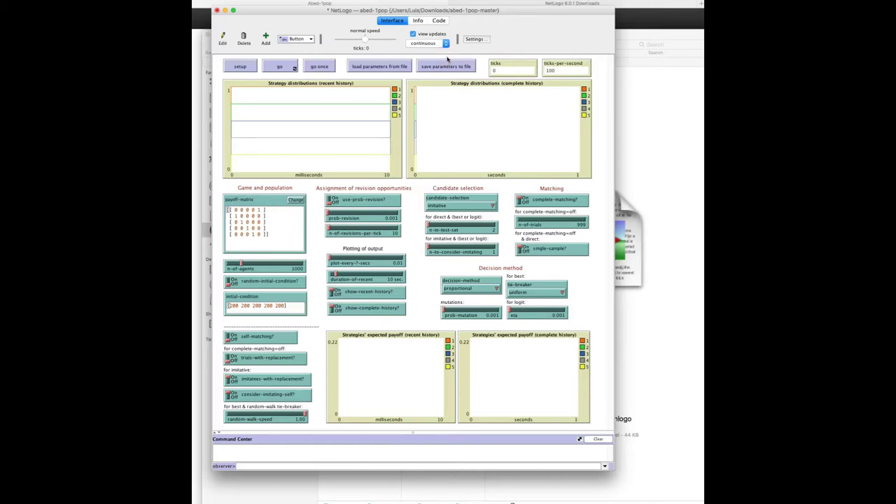
pyautogui.doubleClick(446, 66)
pyautogui.click(432, 290)
pyautogui.click(283, 67)
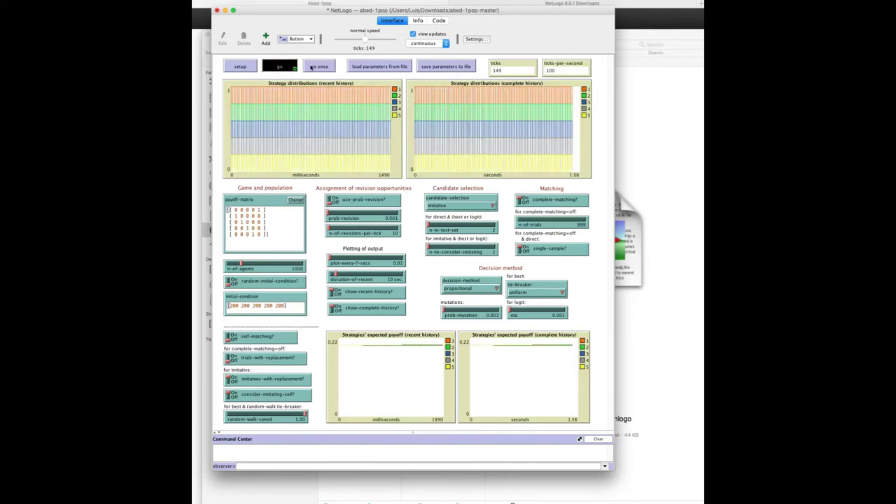